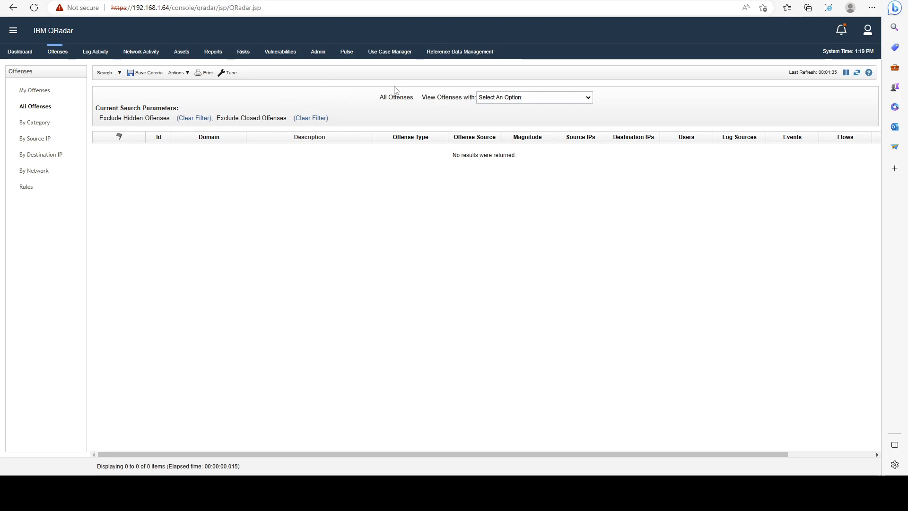
Open the DSM Editor from the administration page for the Microsoft Windows Security Event Log source type.
{"action": "left_click", "coordinate": [318, 53]}
{"action": "scroll", "coordinate": [418, 207], "scroll_direction": "down", "scroll_amount": 6}
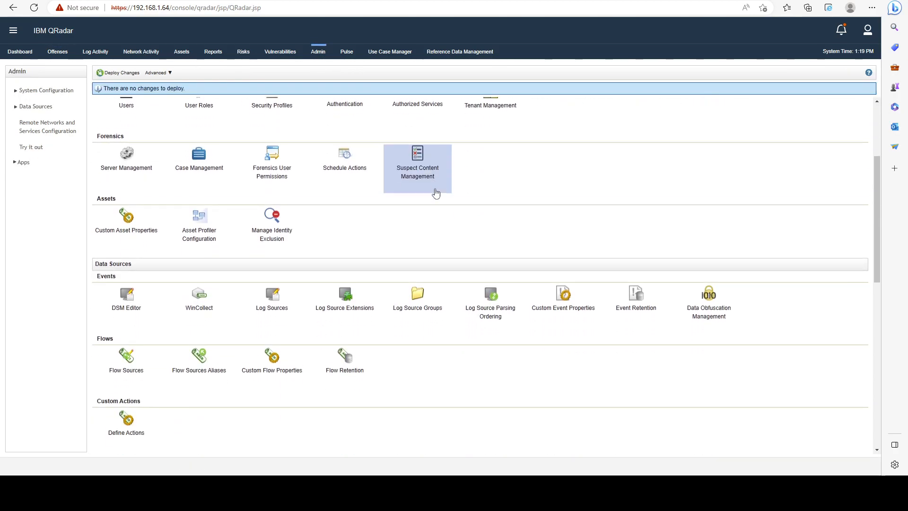
{"action": "left_click", "coordinate": [126, 182]}
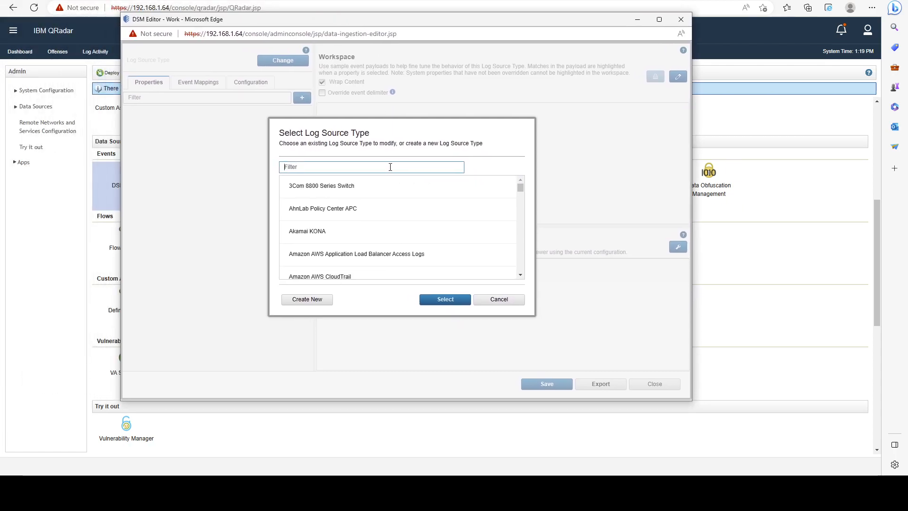
{"action": "type", "text": "windows"}
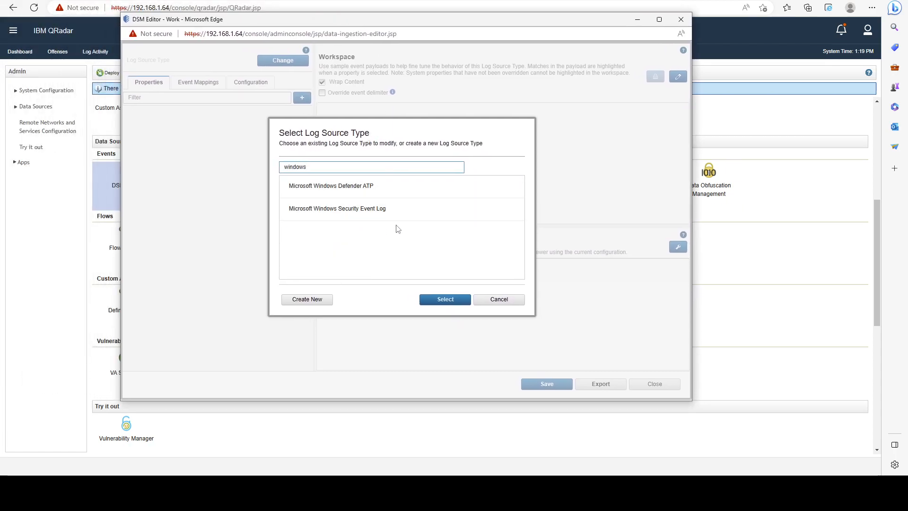
{"action": "left_click", "coordinate": [402, 210]}
{"action": "left_click", "coordinate": [441, 298]}
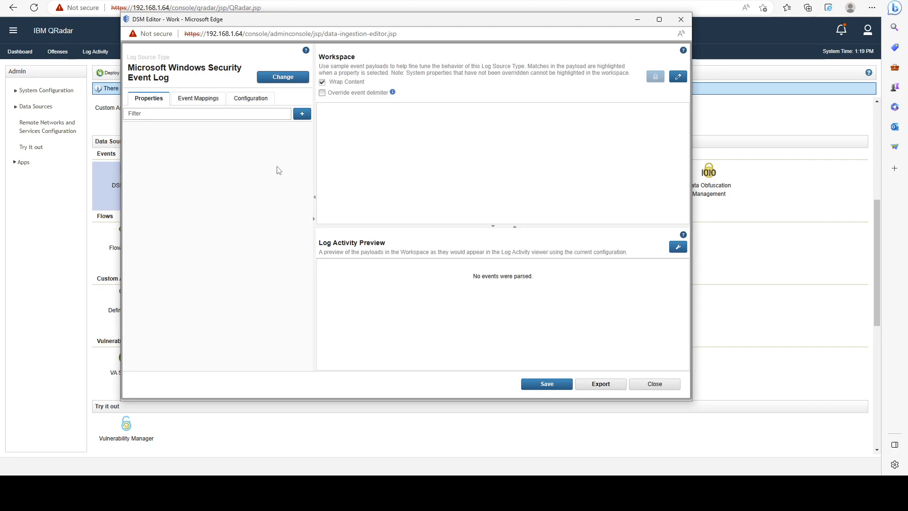
Look through the list of properties defined for the Microsoft Windows Security Event Log source type.
{"action": "scroll", "coordinate": [262, 203], "scroll_direction": "down", "scroll_amount": 2}
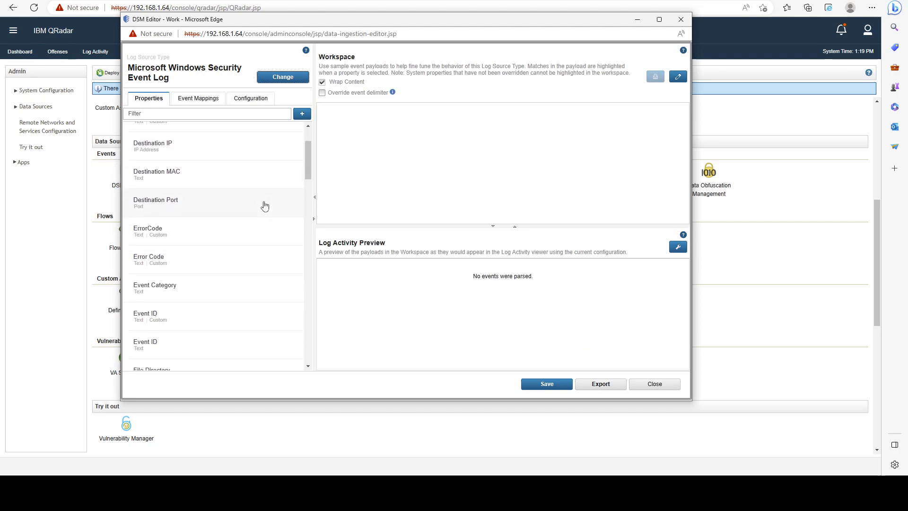
{"action": "scroll", "coordinate": [259, 208], "scroll_direction": "up", "scroll_amount": 2}
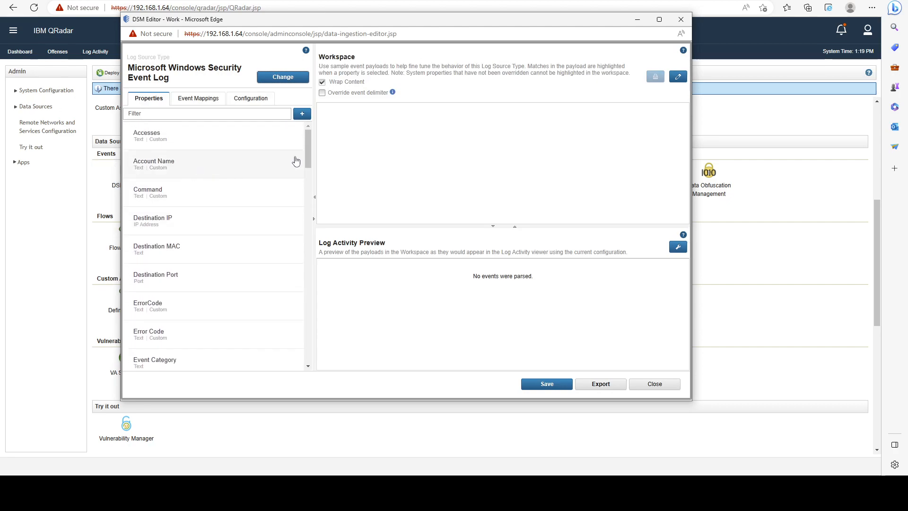
{"action": "scroll", "coordinate": [282, 175], "scroll_direction": "down", "scroll_amount": 2}
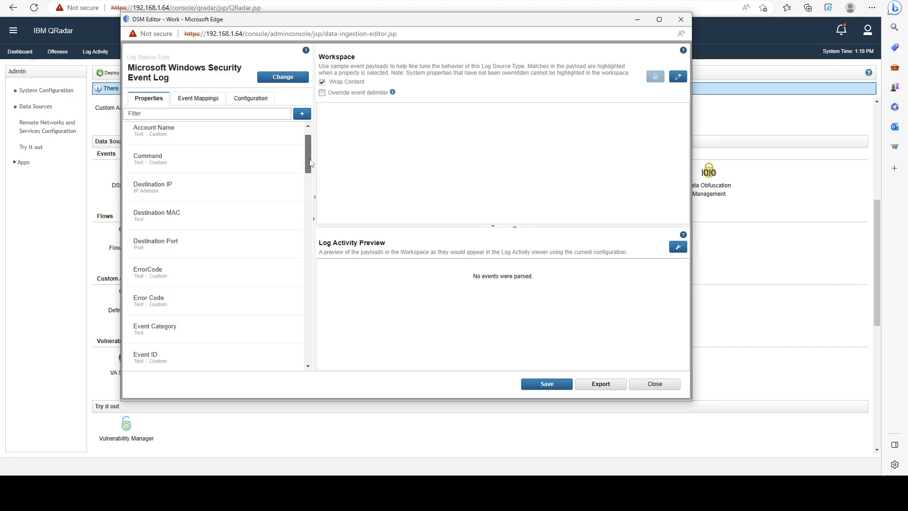
{"action": "triple_click", "coordinate": [177, 80]}
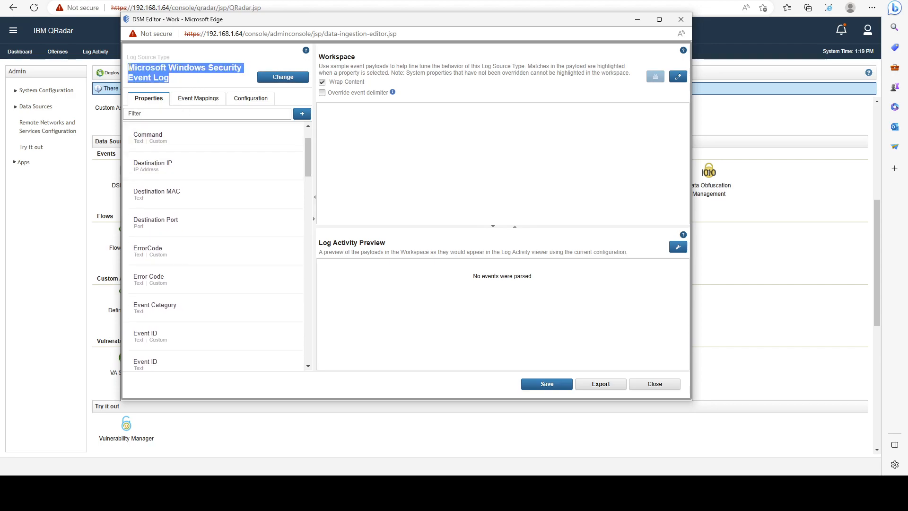
{"action": "scroll", "coordinate": [308, 155], "scroll_direction": "down", "scroll_amount": 1}
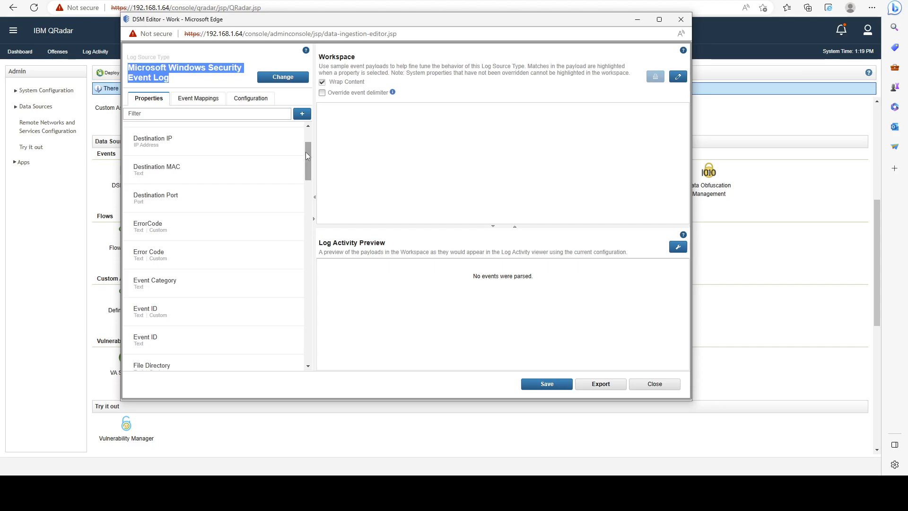
{"action": "scroll", "coordinate": [219, 186], "scroll_direction": "down", "scroll_amount": 5}
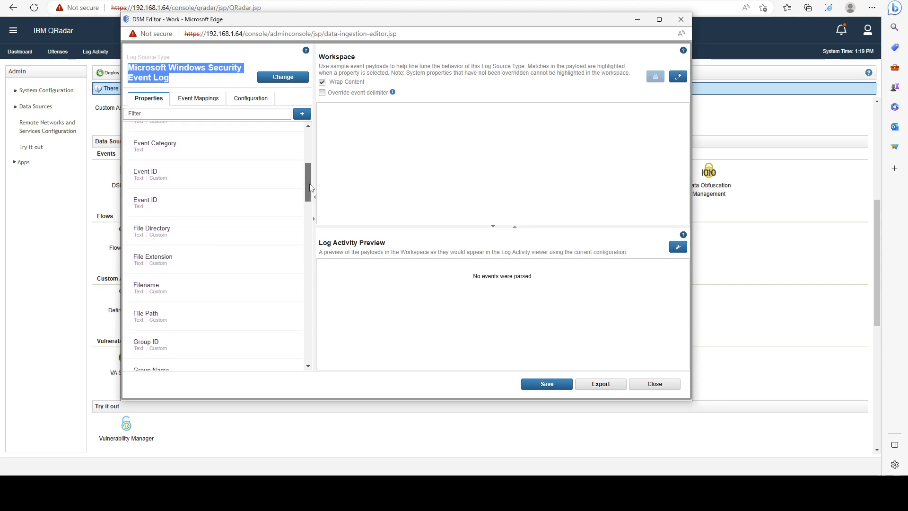
{"action": "scroll", "coordinate": [189, 174], "scroll_direction": "up", "scroll_amount": 5}
{"action": "scroll", "coordinate": [193, 179], "scroll_direction": "up", "scroll_amount": 3}
Examine the regex, capture group and selectivity of the Command property's expression, and close the DSM Editor without changes.
{"action": "left_click", "coordinate": [193, 191]}
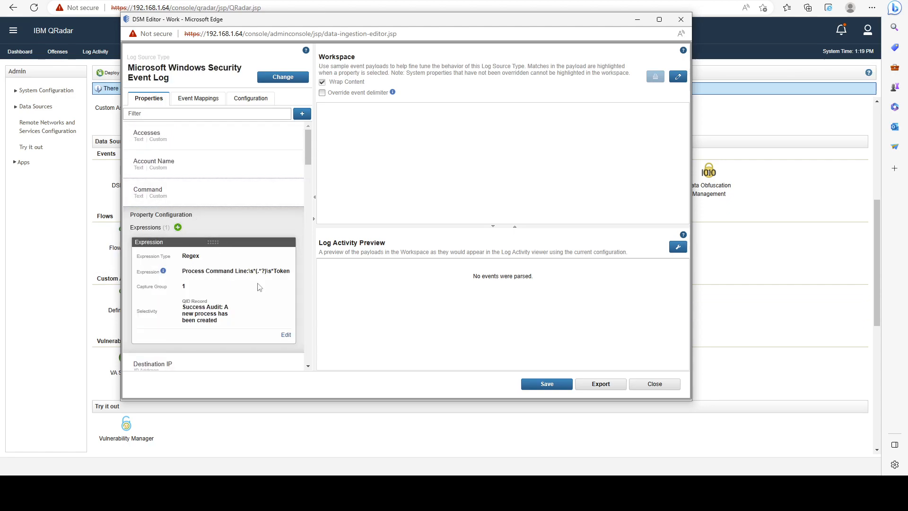
{"action": "scroll", "coordinate": [260, 283], "scroll_direction": "down", "scroll_amount": 1}
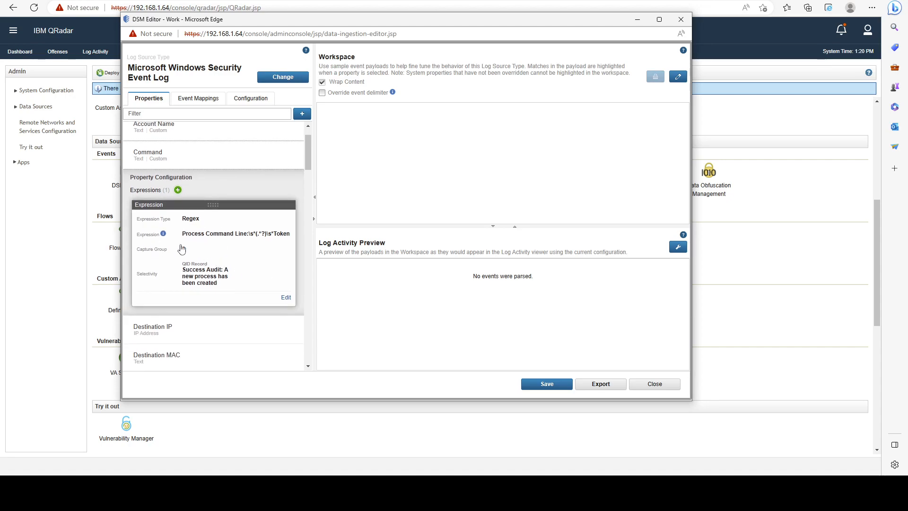
{"action": "scroll", "coordinate": [232, 195], "scroll_direction": "up", "scroll_amount": 1}
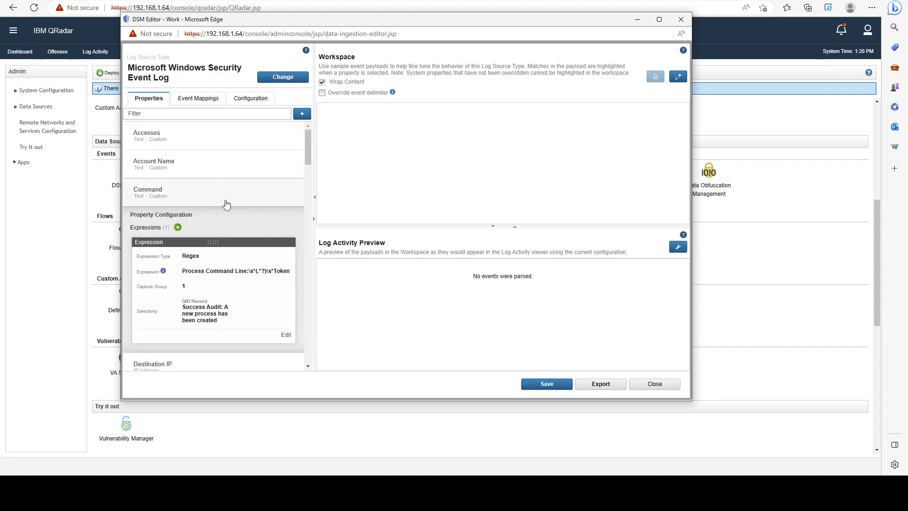
{"action": "scroll", "coordinate": [225, 203], "scroll_direction": "down", "scroll_amount": 1}
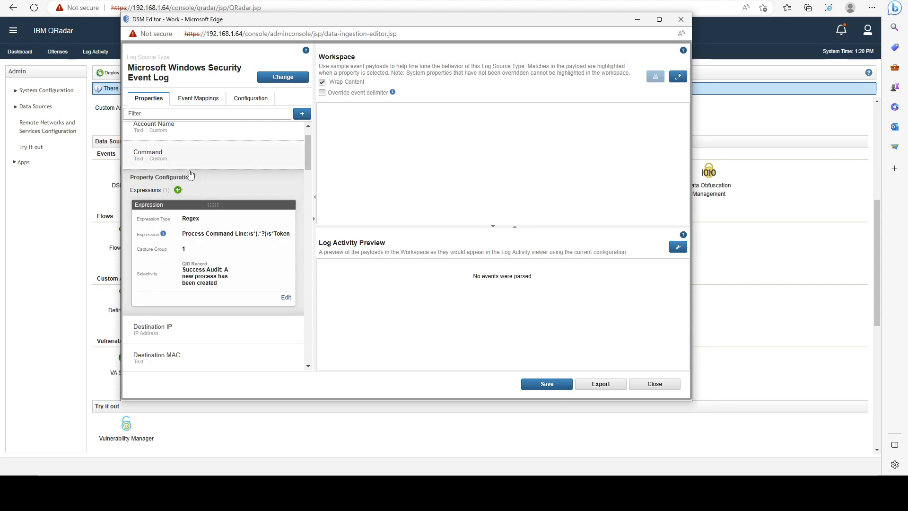
{"action": "left_click", "coordinate": [168, 163]}
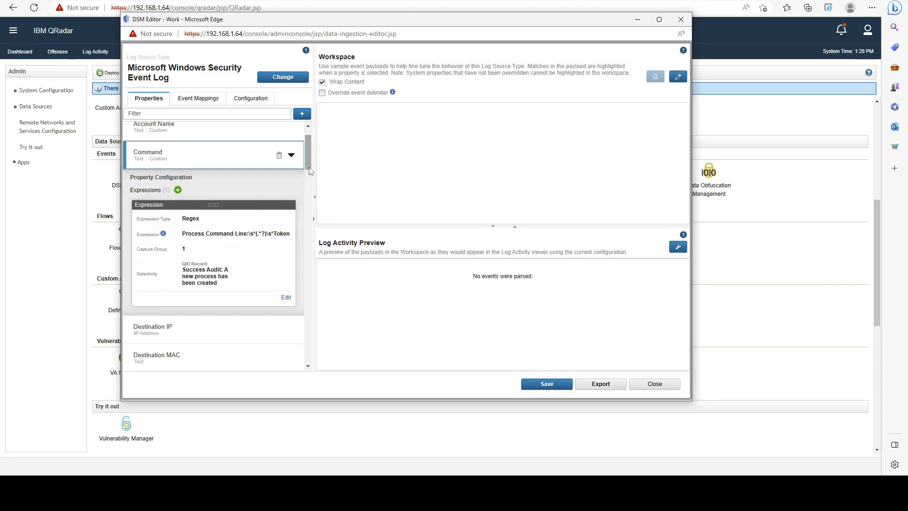
{"action": "scroll", "coordinate": [306, 185], "scroll_direction": "down", "scroll_amount": 1}
{"action": "scroll", "coordinate": [207, 176], "scroll_direction": "up", "scroll_amount": 2}
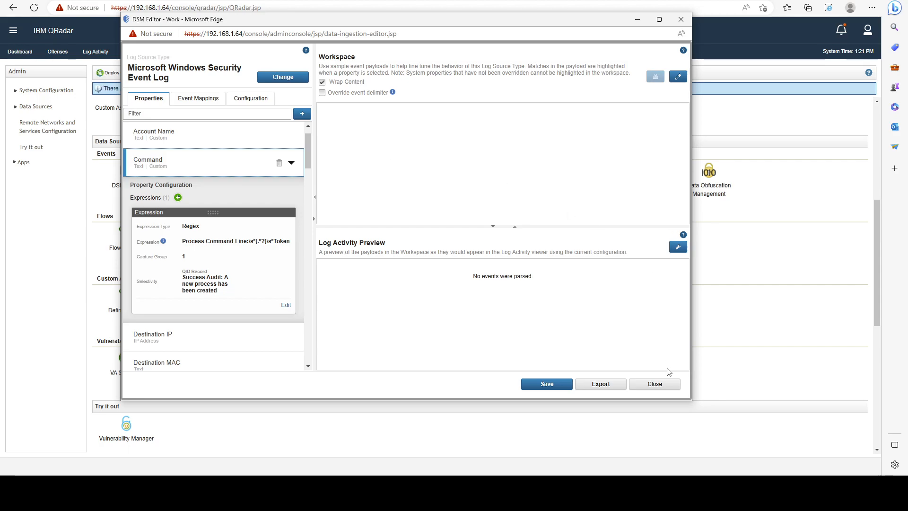
{"action": "left_click", "coordinate": [659, 388]}
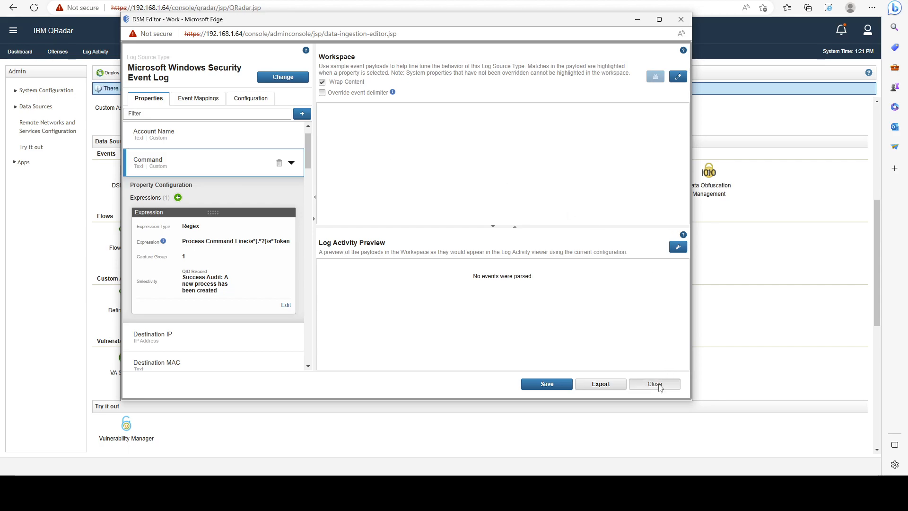
Start a new event or flow rule in Use Case Manager and add the test "when the event QID is one of the following QIDs".
{"action": "left_click", "coordinate": [385, 55]}
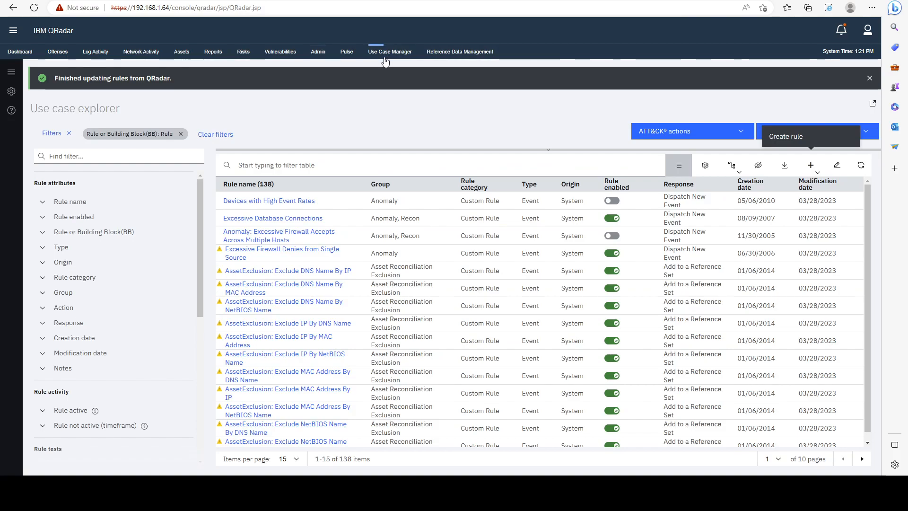
{"action": "left_click", "coordinate": [811, 167]}
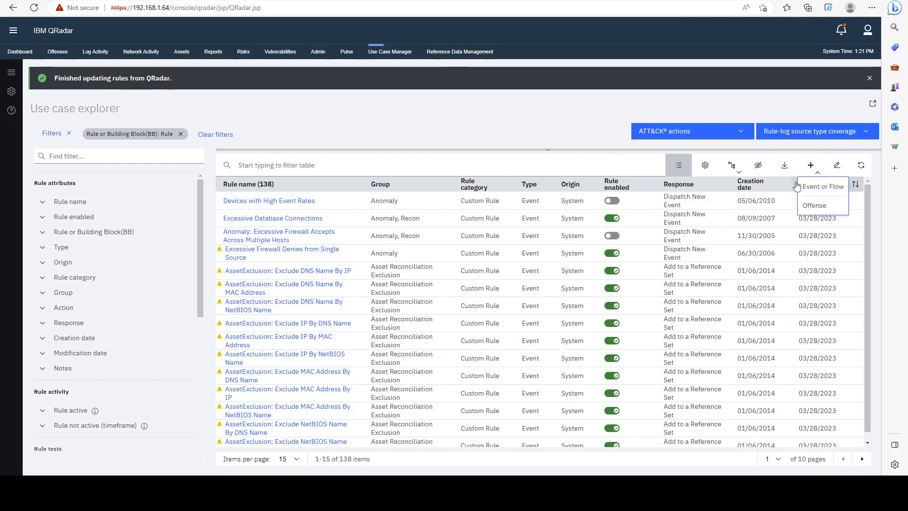
{"action": "left_click", "coordinate": [804, 186]}
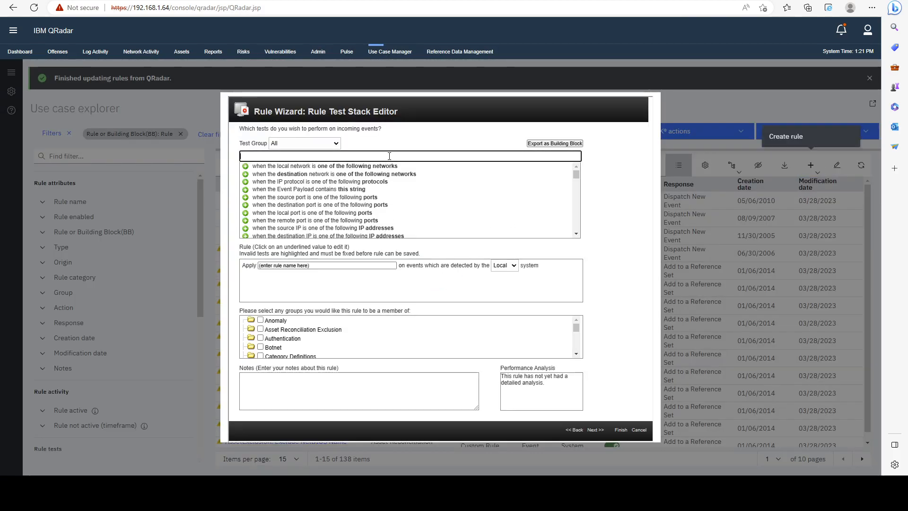
{"action": "type", "text": "qid"}
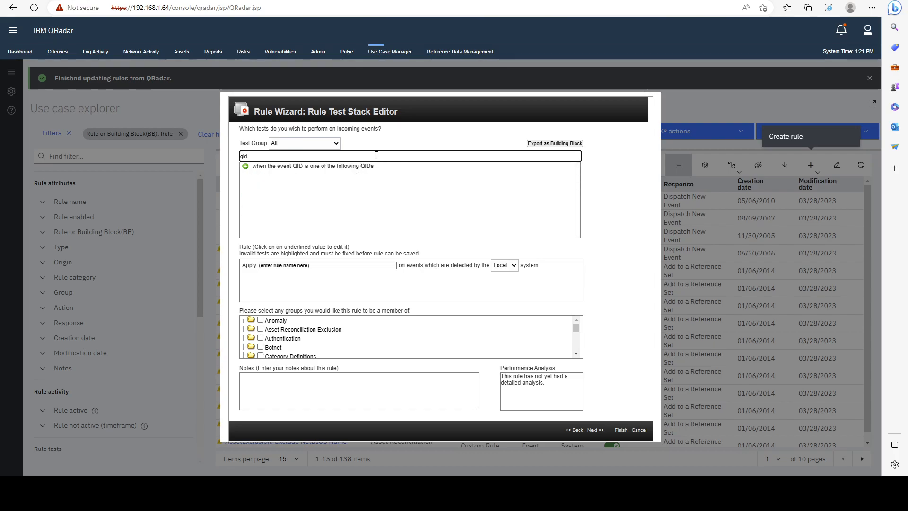
{"action": "left_click", "coordinate": [246, 166]}
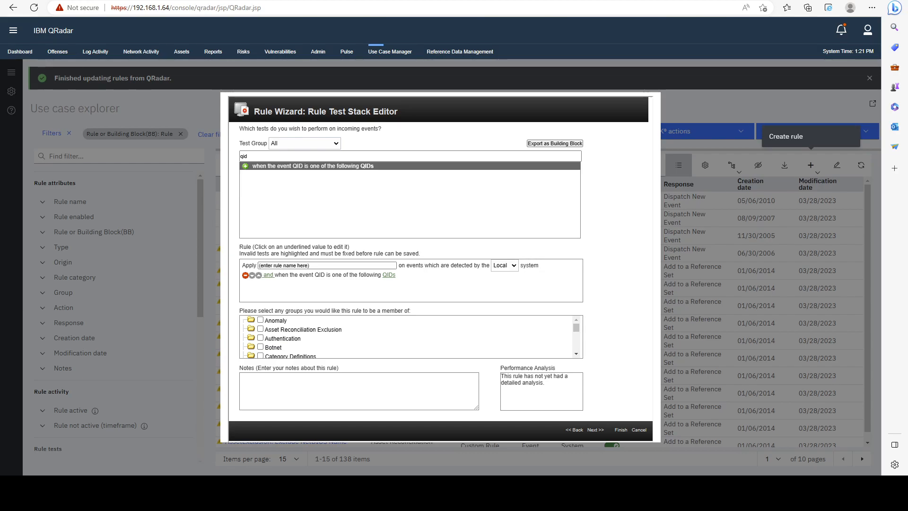
Search for QID 38750138 and add Expensive Custom Properties Found to the test's selected items.
{"action": "left_click", "coordinate": [389, 275]}
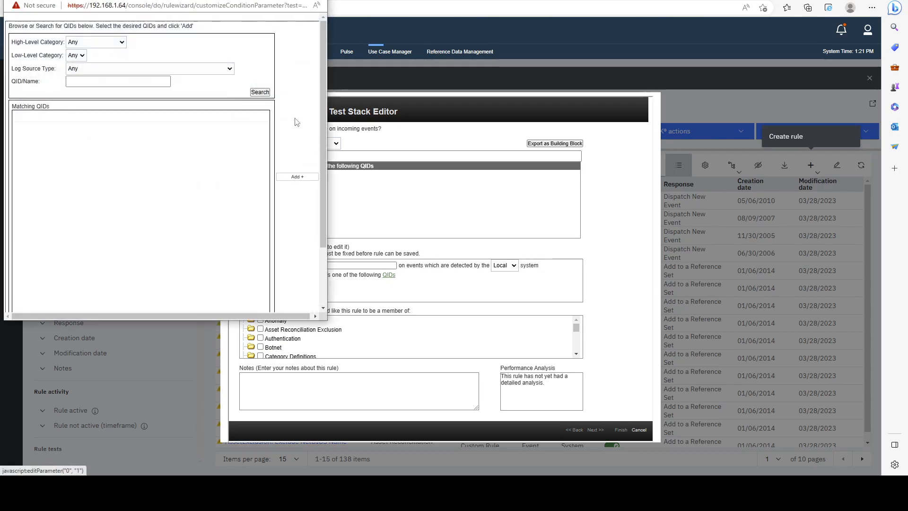
{"action": "left_click", "coordinate": [308, 119]}
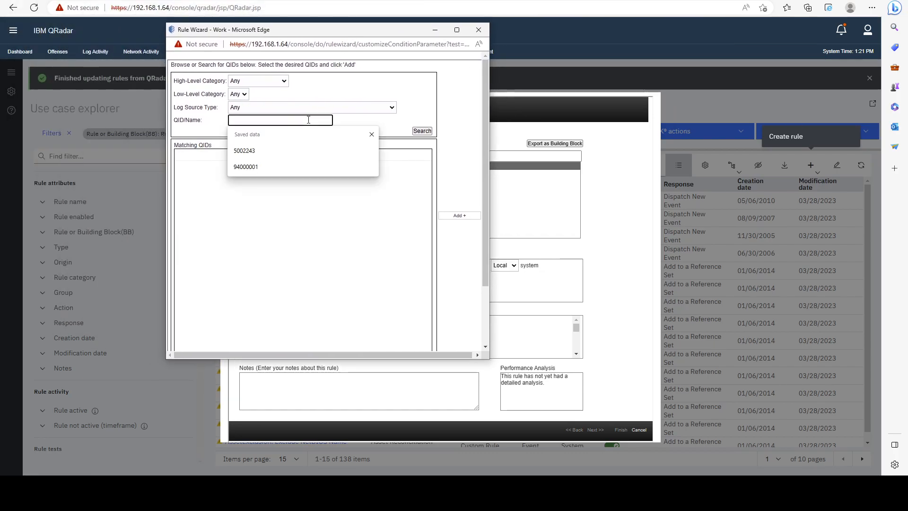
{"action": "type", "text": "38750138"}
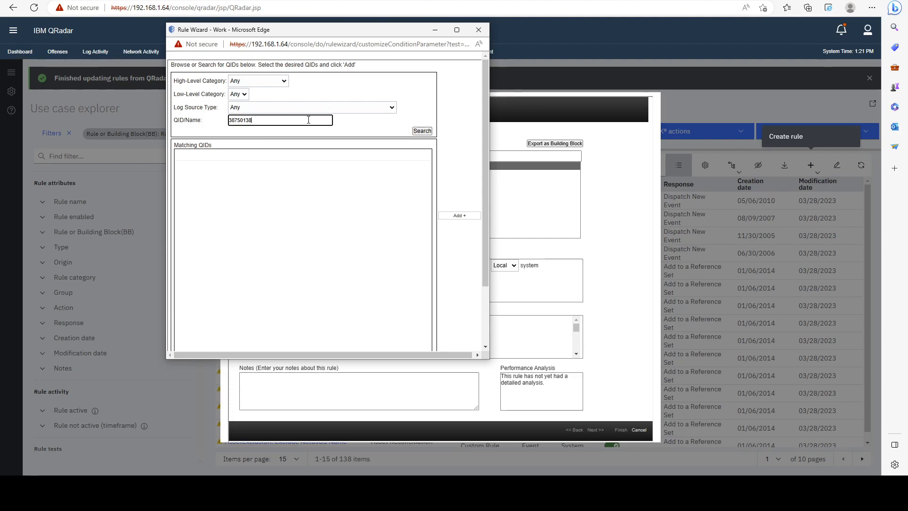
{"action": "left_click", "coordinate": [416, 131]}
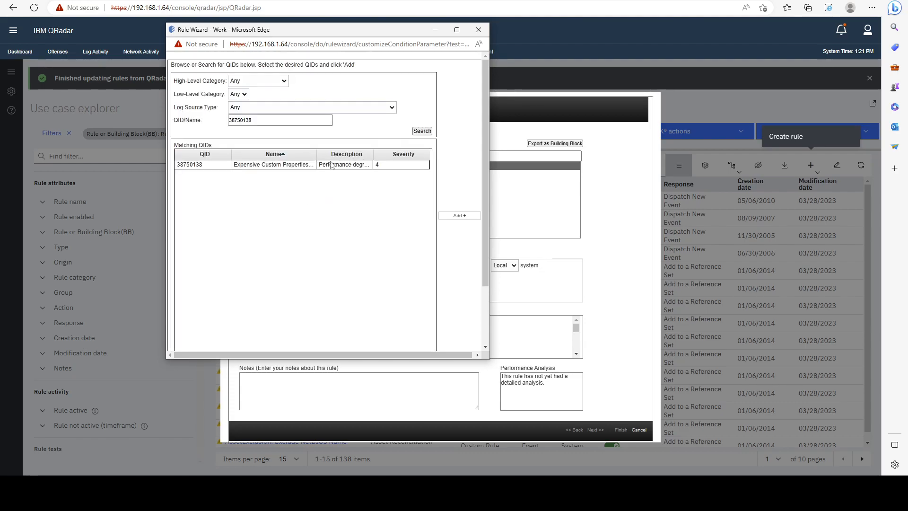
{"action": "left_click", "coordinate": [290, 171]}
Search for QID 38750038 and select the matching entry.
{"action": "left_click", "coordinate": [258, 121]}
{"action": "left_click_drag", "start_coordinate": [258, 121], "coordinate": [199, 120]}
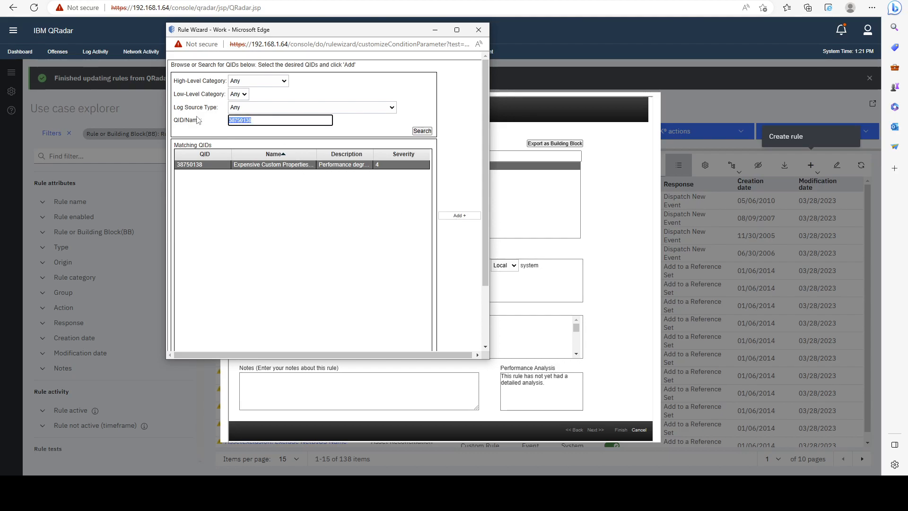
{"action": "type", "text": "3"}
{"action": "left_click", "coordinate": [422, 131]}
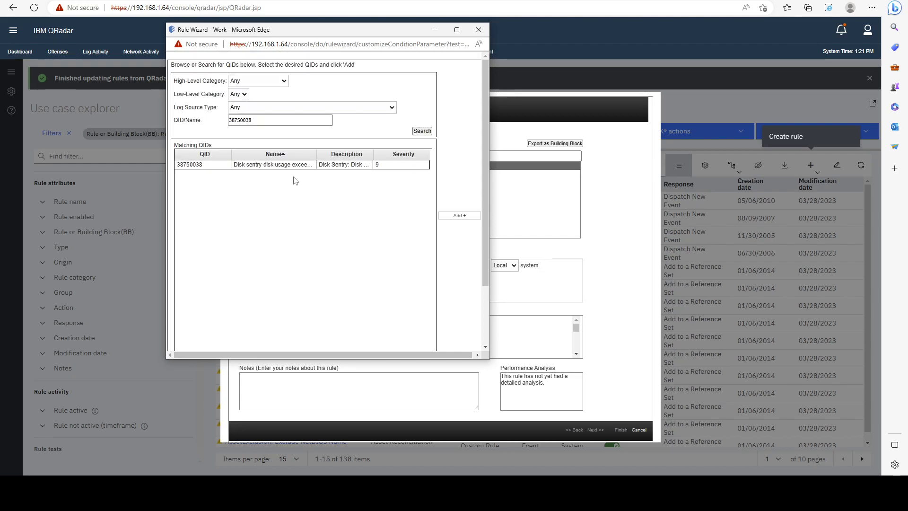
{"action": "left_click", "coordinate": [280, 166]}
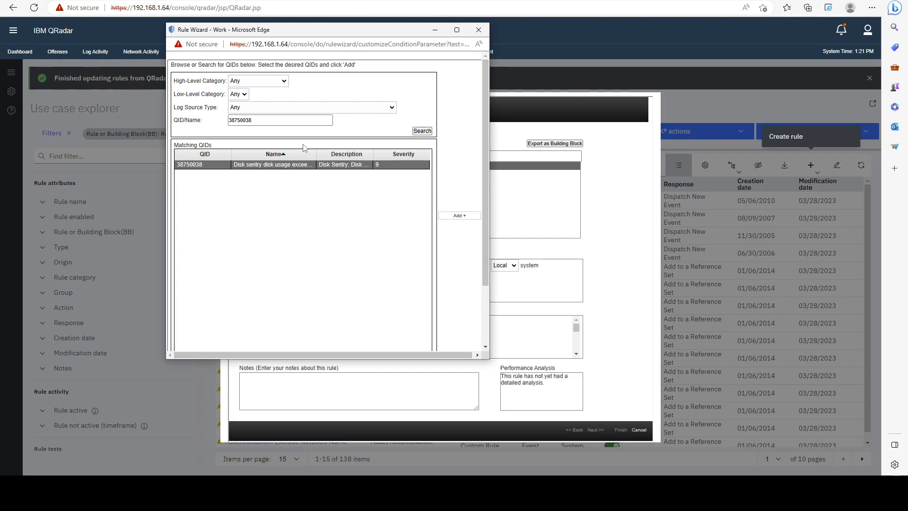
Search for QID 38750097, add Custom property disabled to the selected items, and check both chosen QIDs.
{"action": "double_click", "coordinate": [291, 121]}
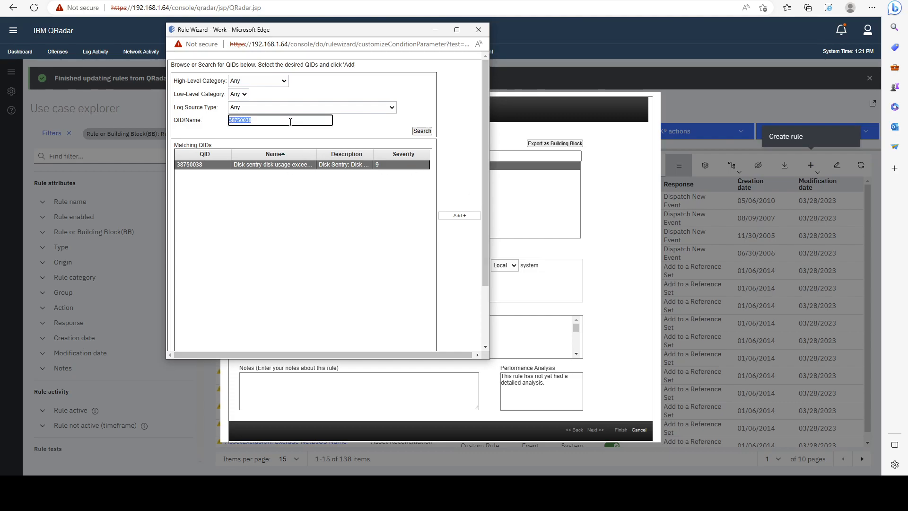
{"action": "type", "text": "38"}
{"action": "left_click", "coordinate": [422, 131]}
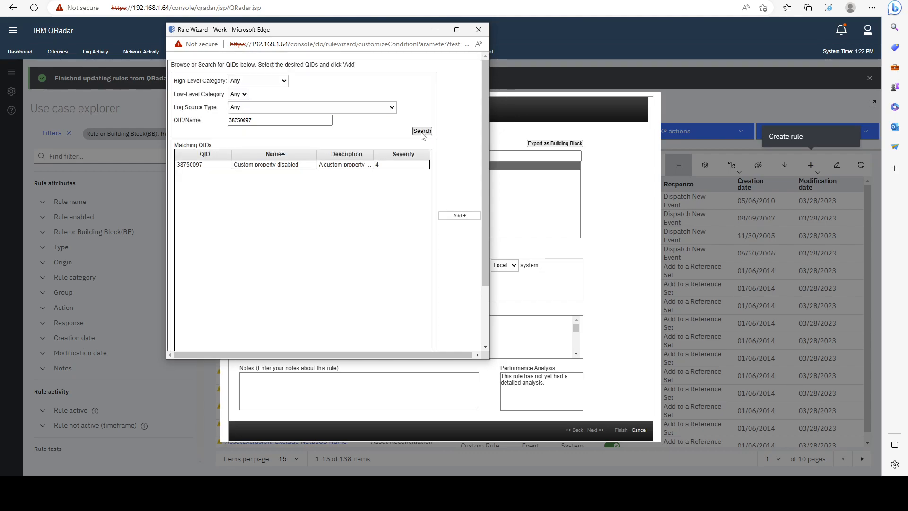
{"action": "left_click", "coordinate": [316, 165]}
{"action": "left_click_drag", "start_coordinate": [490, 228], "coordinate": [566, 228]}
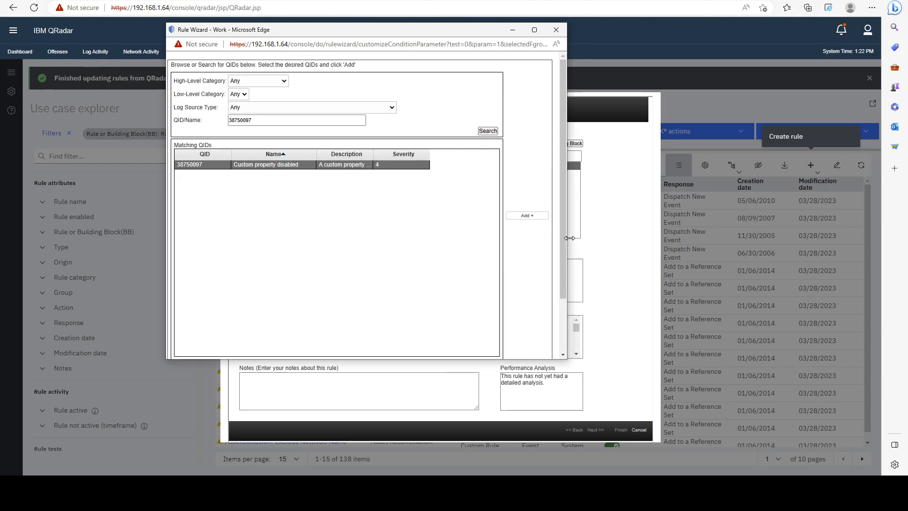
{"action": "scroll", "coordinate": [438, 287], "scroll_direction": "down", "scroll_amount": 2}
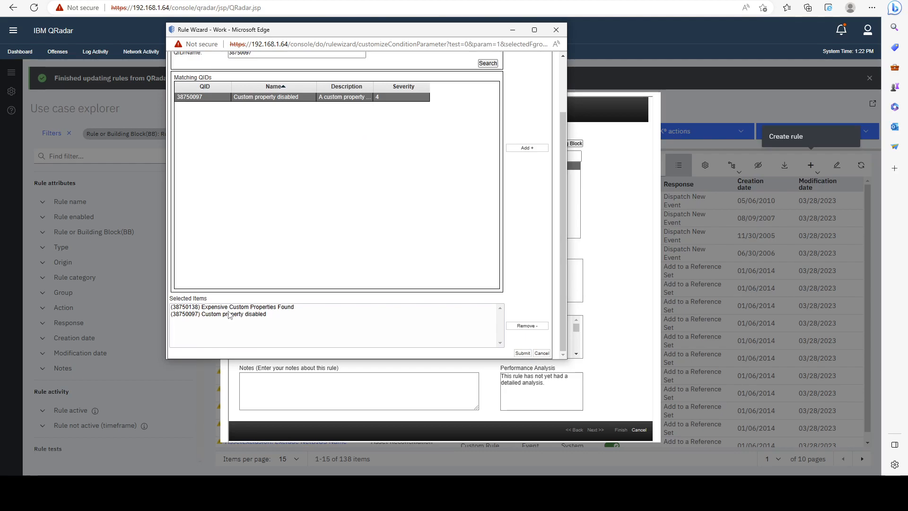
{"action": "left_click", "coordinate": [206, 309]}
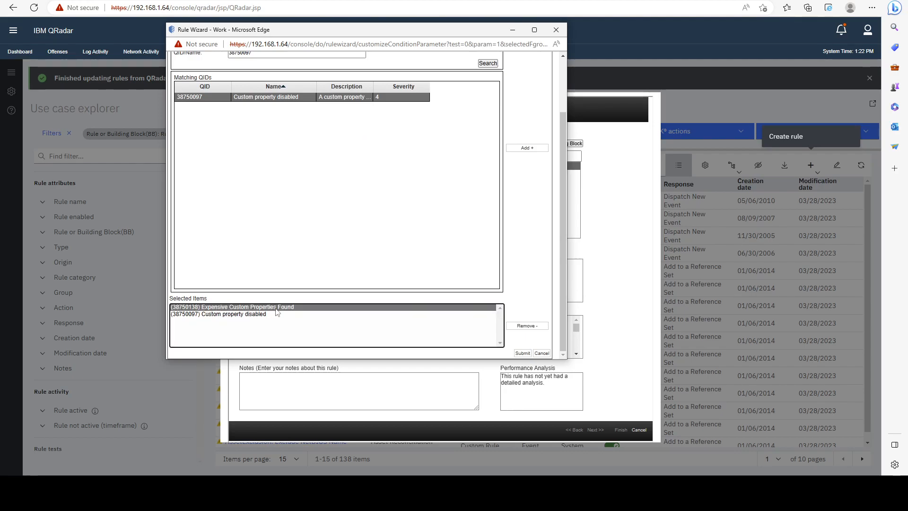
{"action": "left_click", "coordinate": [222, 314]}
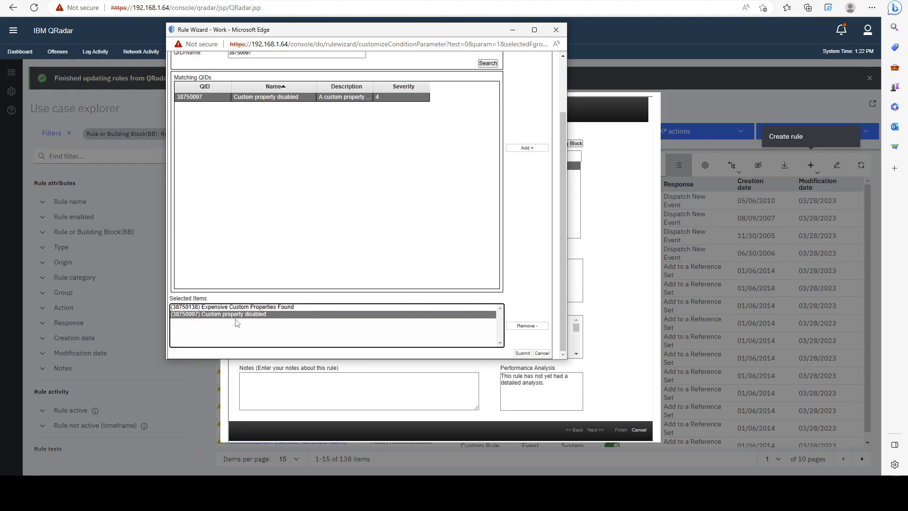
Submit the two selected QIDs to the rule's event QID test and review both entries in the rule definition.
{"action": "left_click", "coordinate": [523, 353]}
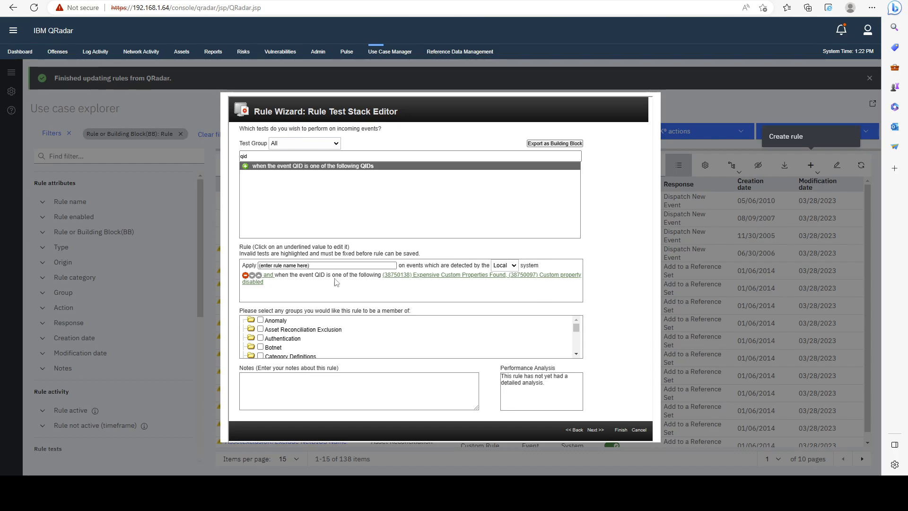
{"action": "left_click_drag", "start_coordinate": [557, 289], "coordinate": [508, 279]}
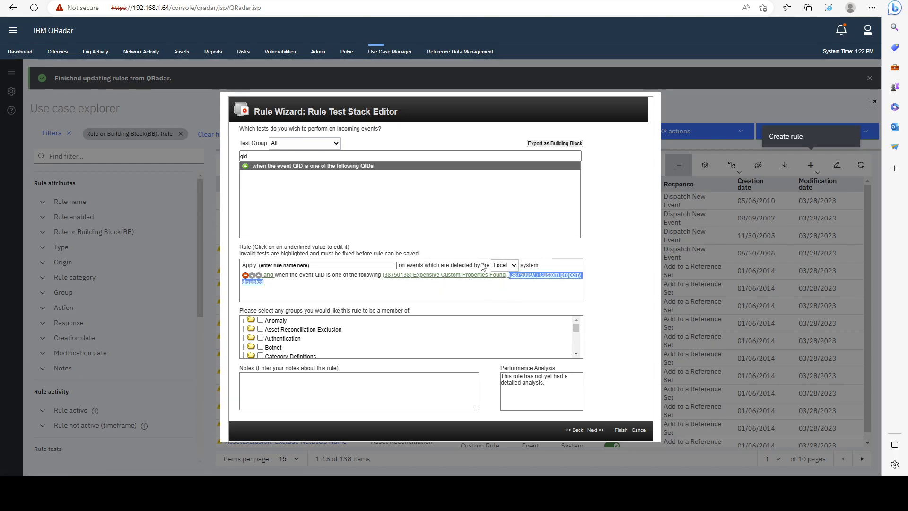
{"action": "left_click", "coordinate": [506, 289]}
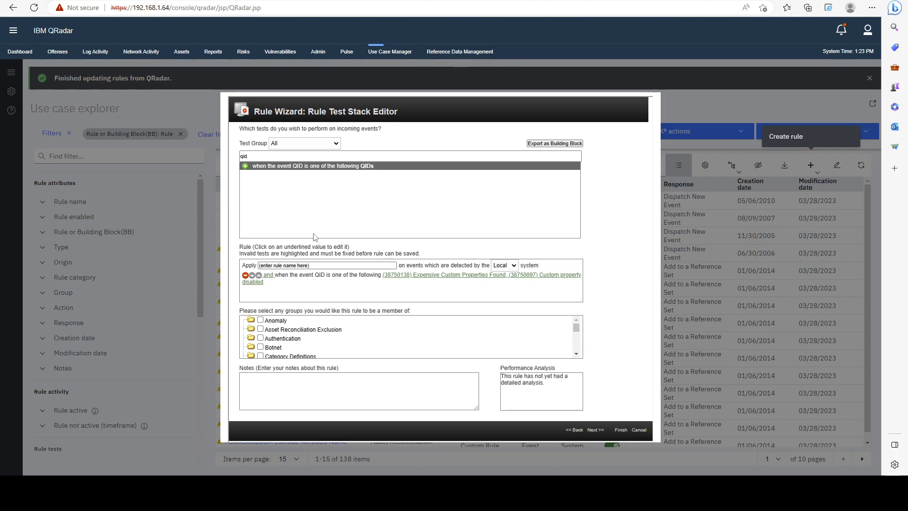
Name the rule "Expensive Custom Property Disabled/Found" and select the full name for reuse.
{"action": "left_click", "coordinate": [352, 264]}
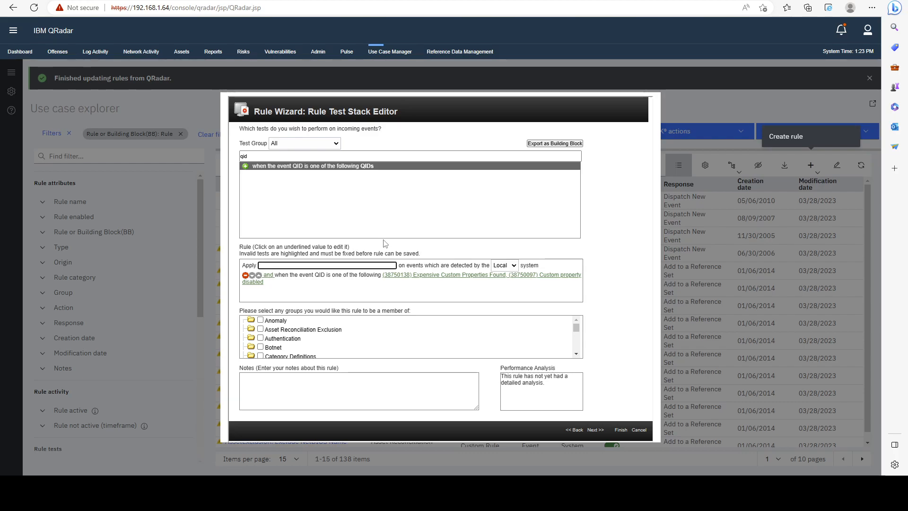
{"action": "type", "text": "Custom F"}
{"action": "type", "text": "roperty Disabled"}
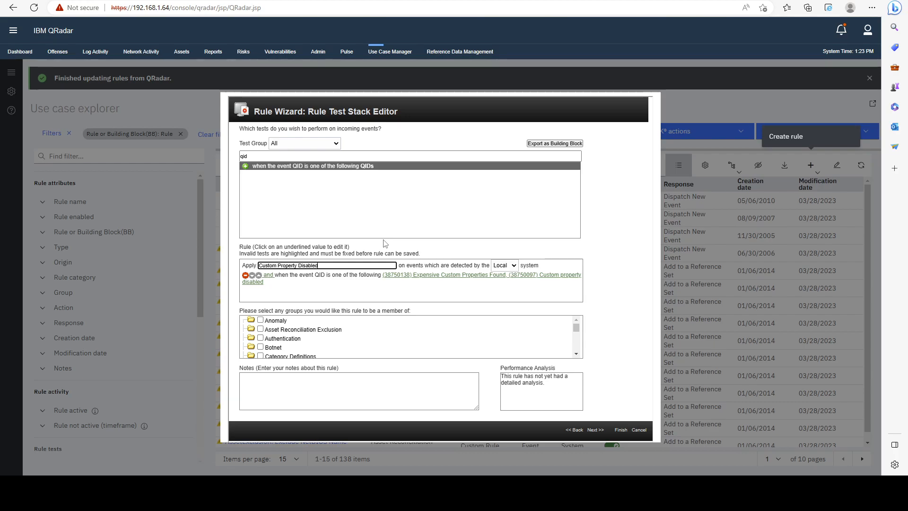
{"action": "key", "text": "Home"}
{"action": "type", "text": "Expensive"}
{"action": "key", "text": "End"}
{"action": "type", "text": "/Found"}
{"action": "key", "text": "ctrl+a"}
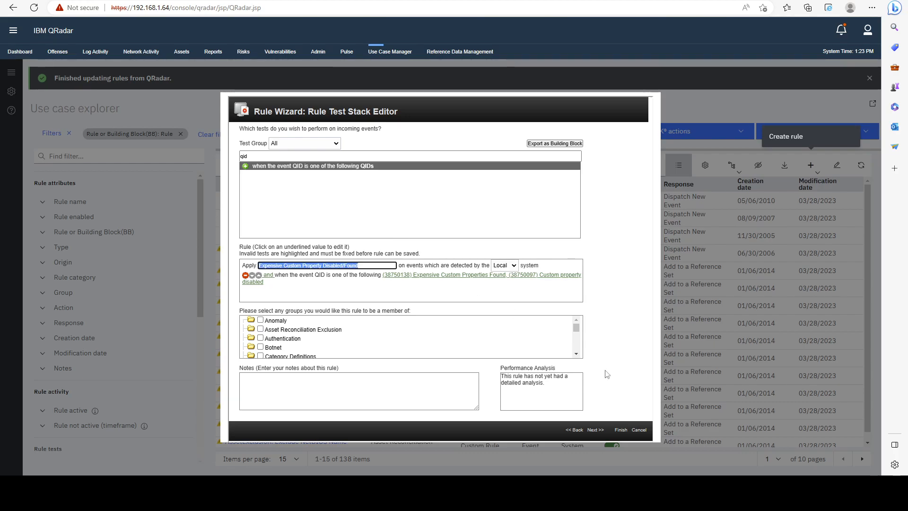
Configure the rule response to make the detected event part of an offense and dispatch a new event named "Expensive Custom Property Disabled/Found".
{"action": "left_click", "coordinate": [604, 429]}
{"action": "left_click", "coordinate": [255, 318]}
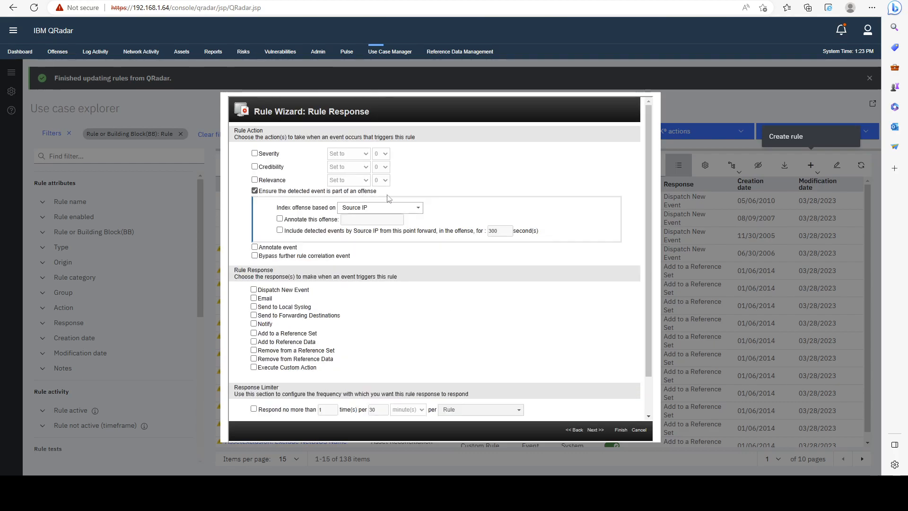
{"action": "scroll", "coordinate": [301, 216], "scroll_direction": "down", "scroll_amount": 3}
{"action": "left_click", "coordinate": [295, 247]}
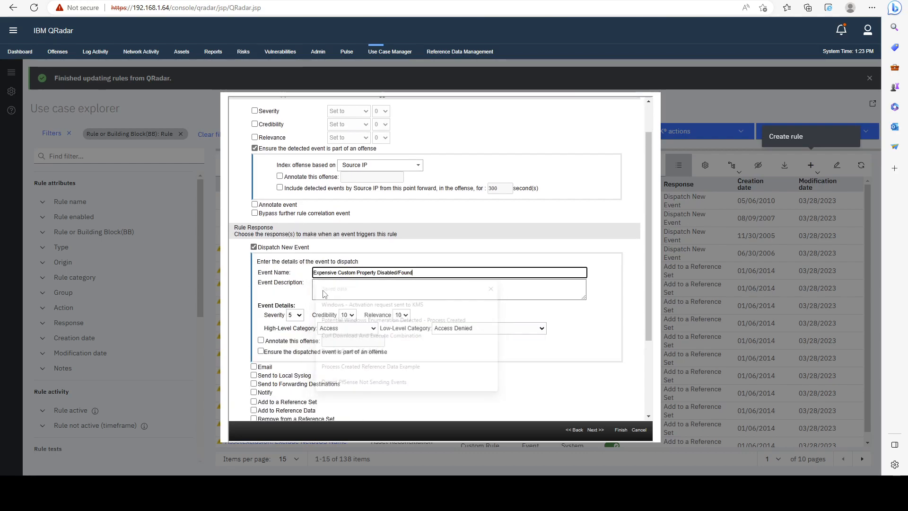
Describe the dispatched event as "Expensive Custom Property Disabled/Found", make it part of an offense whose name it sets or replaces, and finish the rule.
{"action": "scroll", "coordinate": [463, 235], "scroll_direction": "down", "scroll_amount": 3}
{"action": "left_click", "coordinate": [261, 199]}
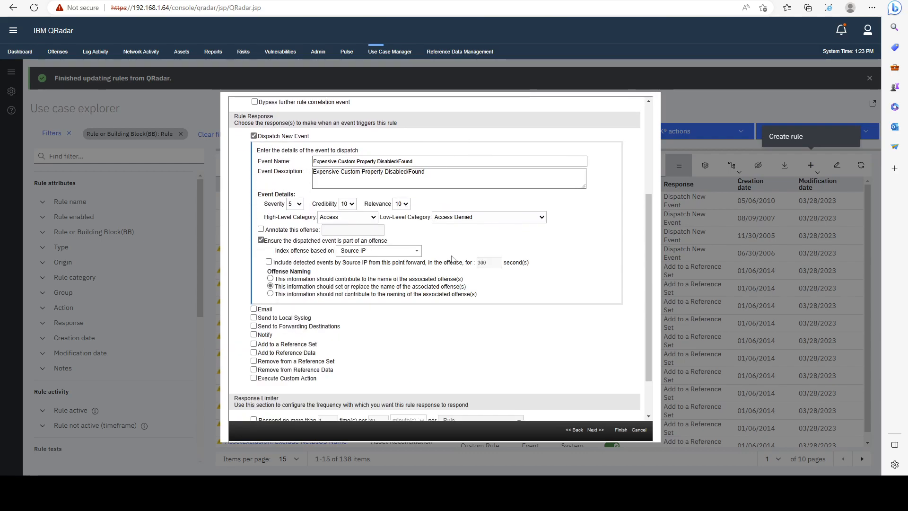
{"action": "scroll", "coordinate": [526, 310], "scroll_direction": "down", "scroll_amount": 1}
{"action": "left_click", "coordinate": [621, 430]}
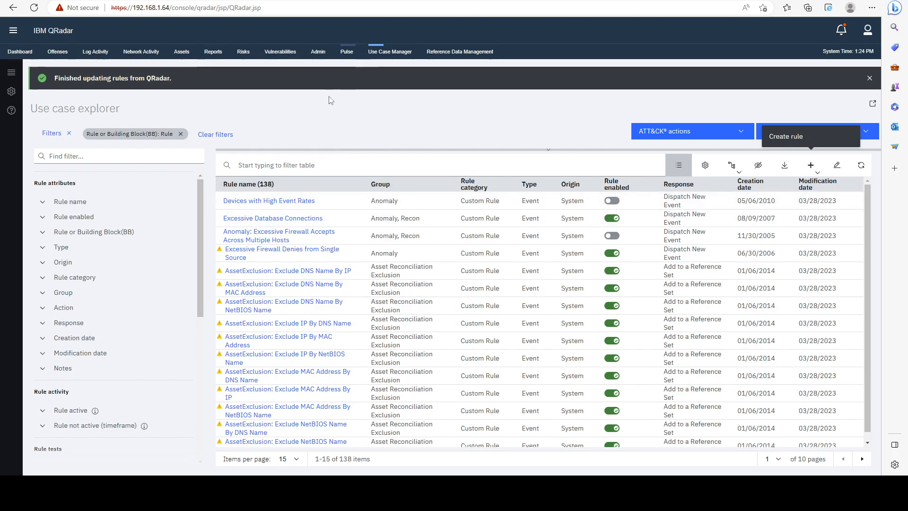
Start a text filter on the rule table in the Use case explorer.
{"action": "left_click", "coordinate": [345, 168]}
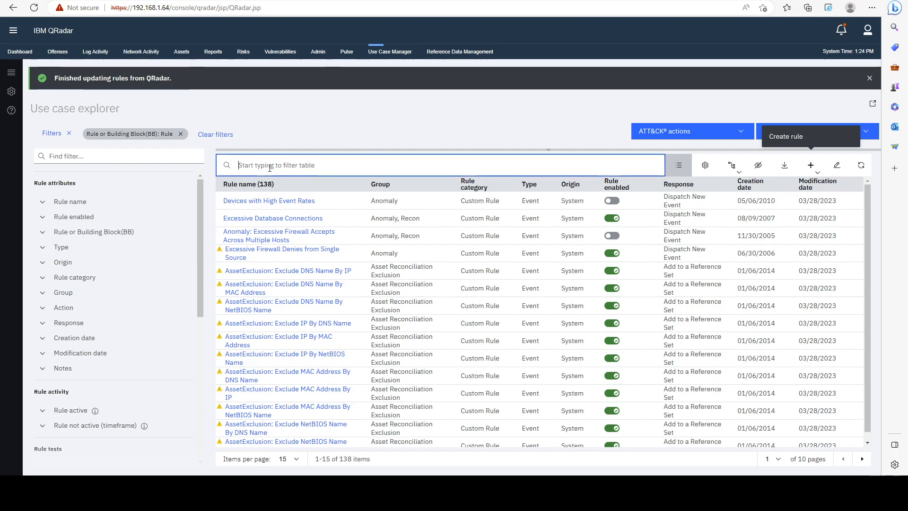